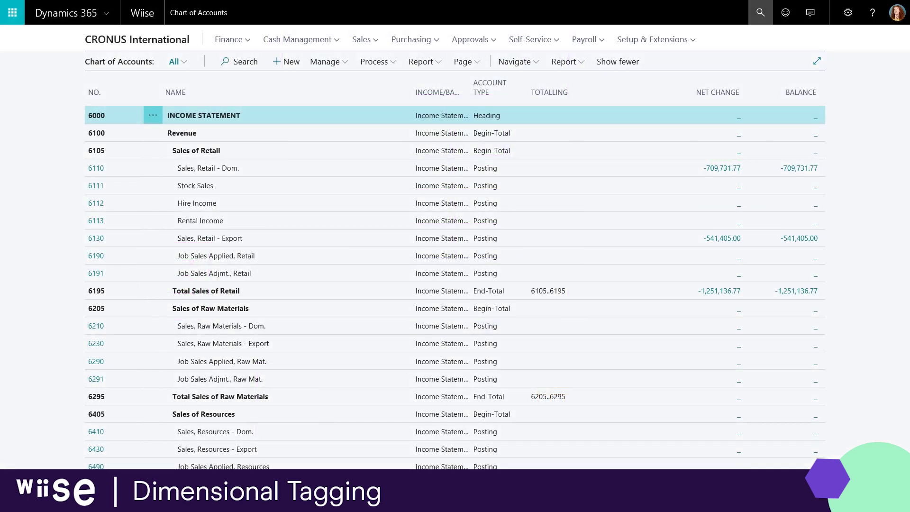
Search for "dimensions", open the Finance Dimensions list, and view the dimension values of COST CENTRE.
left_click(760, 12)
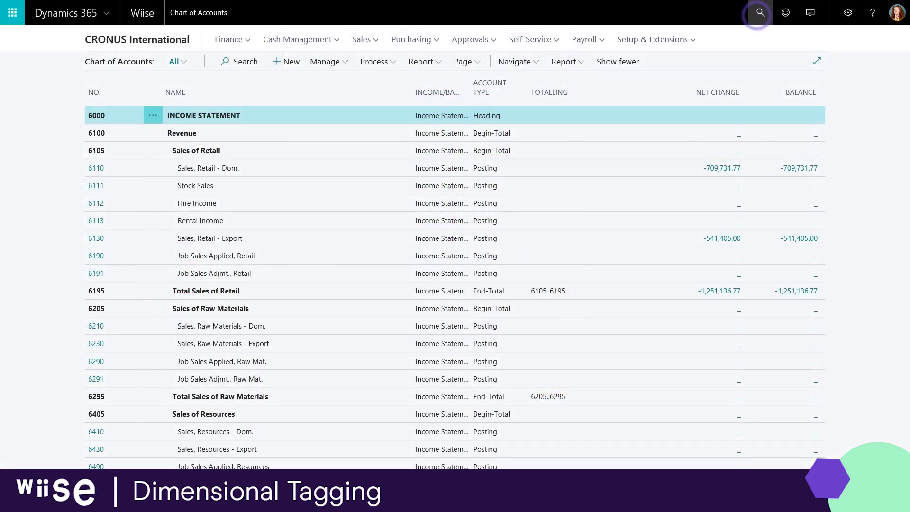
type("dimensions")
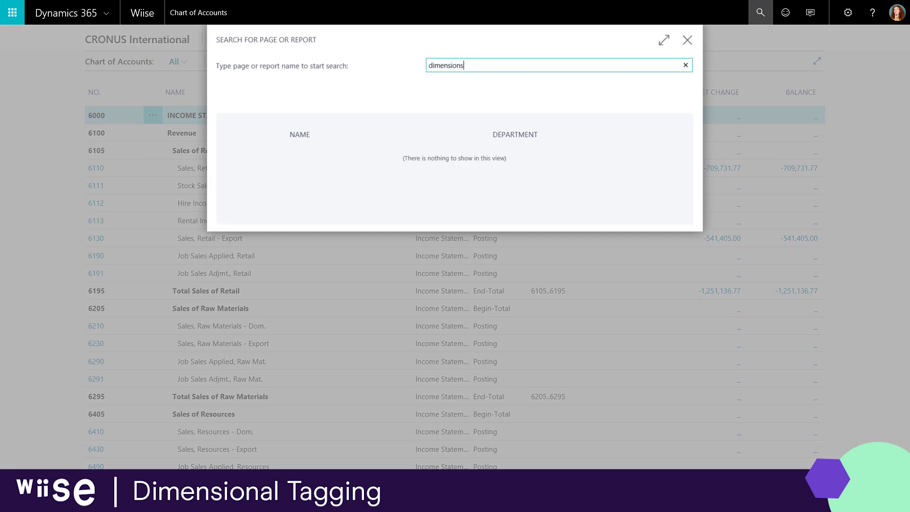
left_click(478, 86)
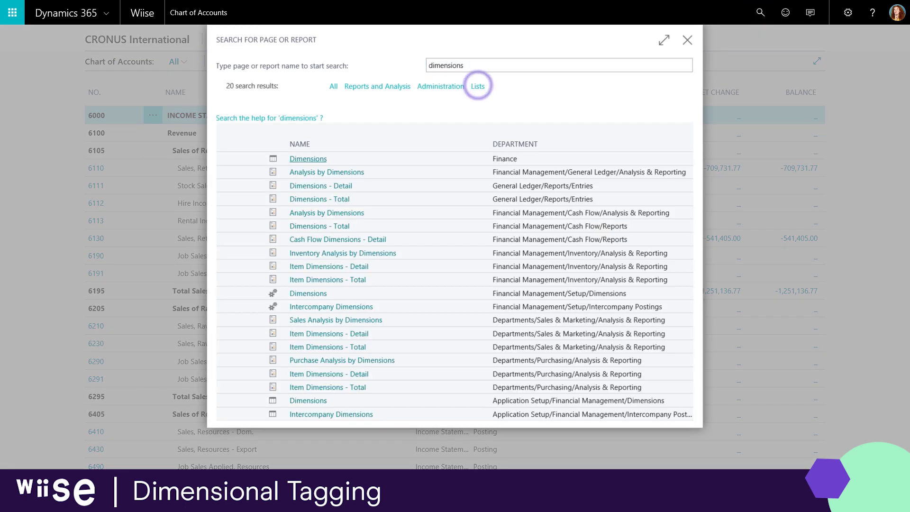
left_click(307, 158)
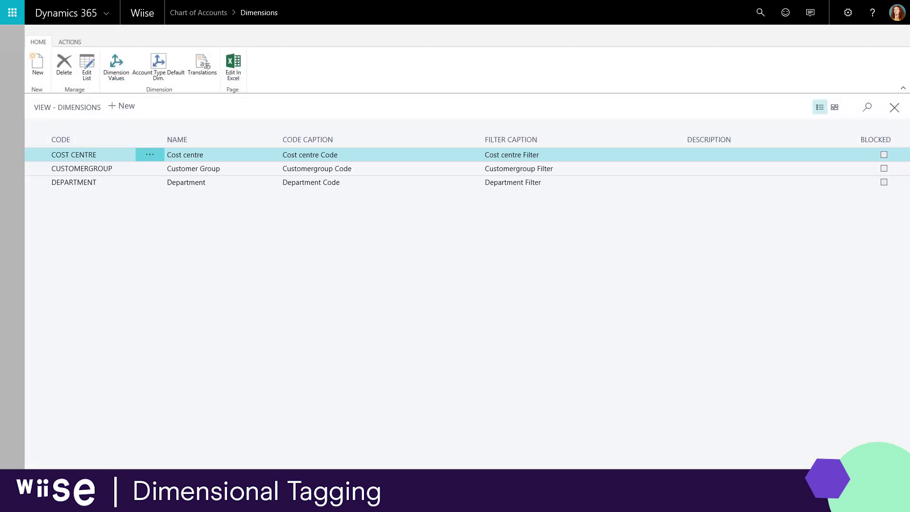
left_click(116, 66)
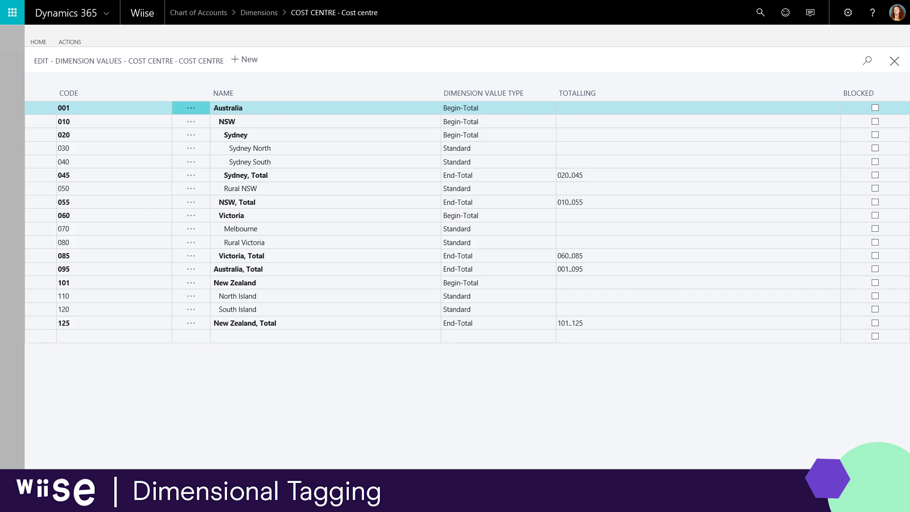
Close the cost centre values, view the DEPARTMENT dimension's values, and return to the Chart of Accounts.
left_click(16, 84)
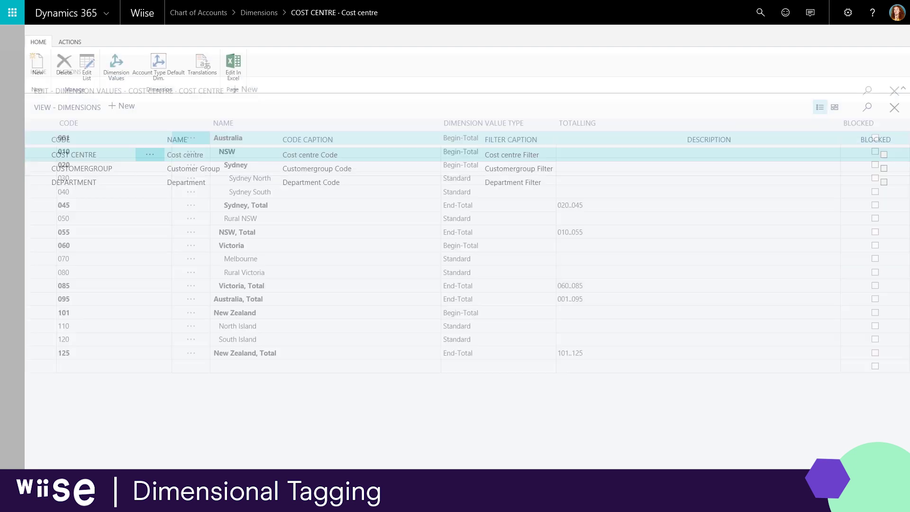
left_click(187, 183)
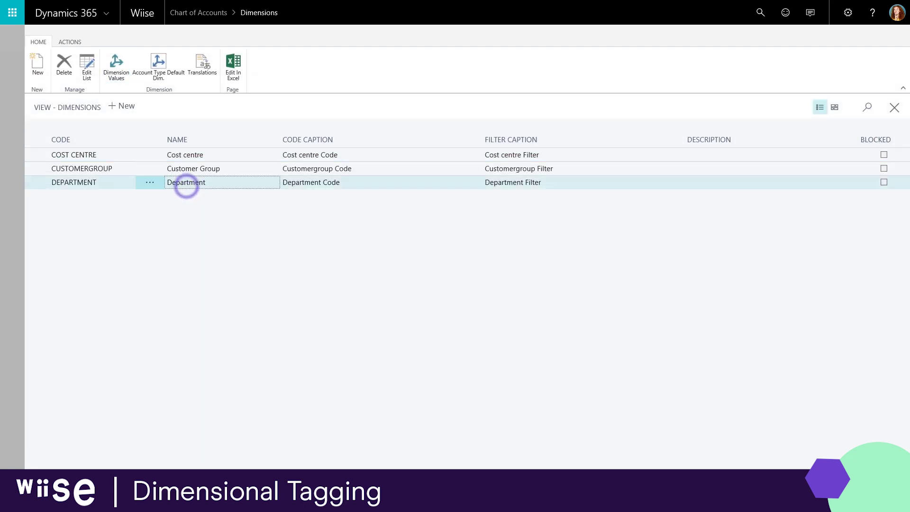
left_click(119, 75)
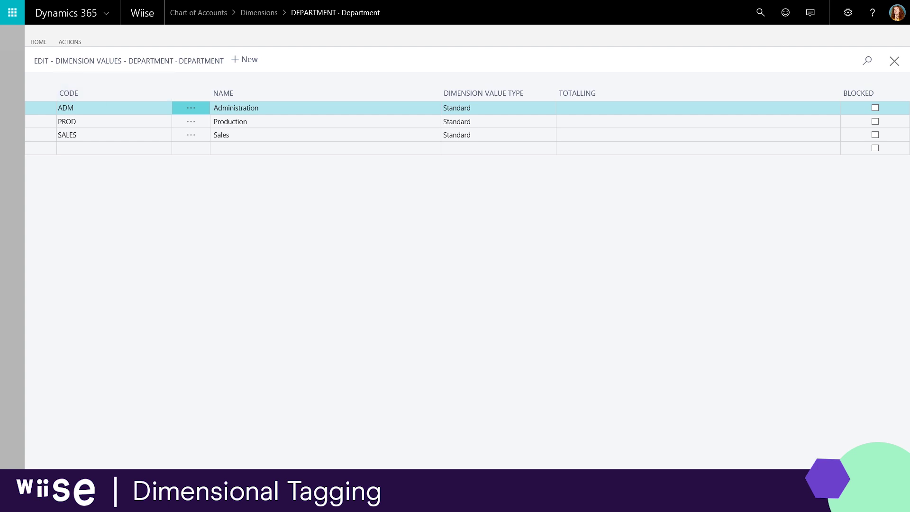
left_click(17, 73)
left_click(18, 74)
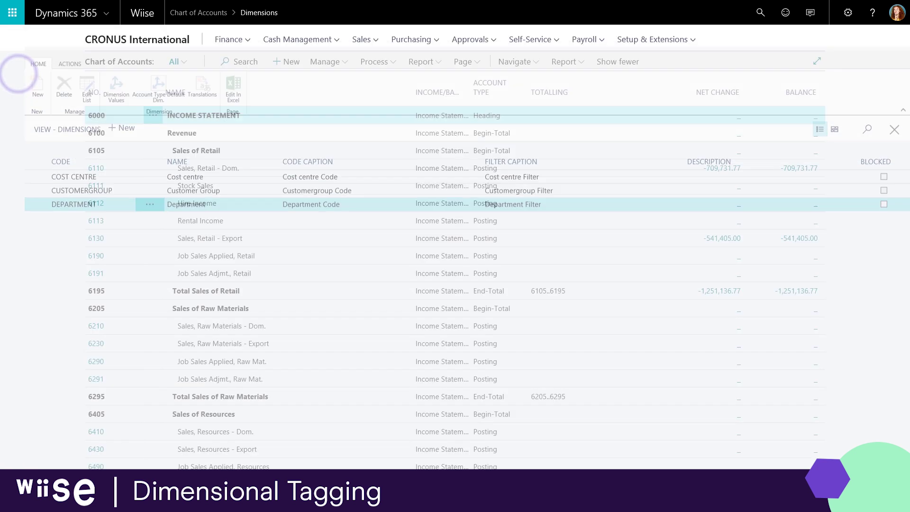
Open G/L Balance by Dimension from the Chart of Accounts, edit the date filter, and show the matrix.
left_click(516, 62)
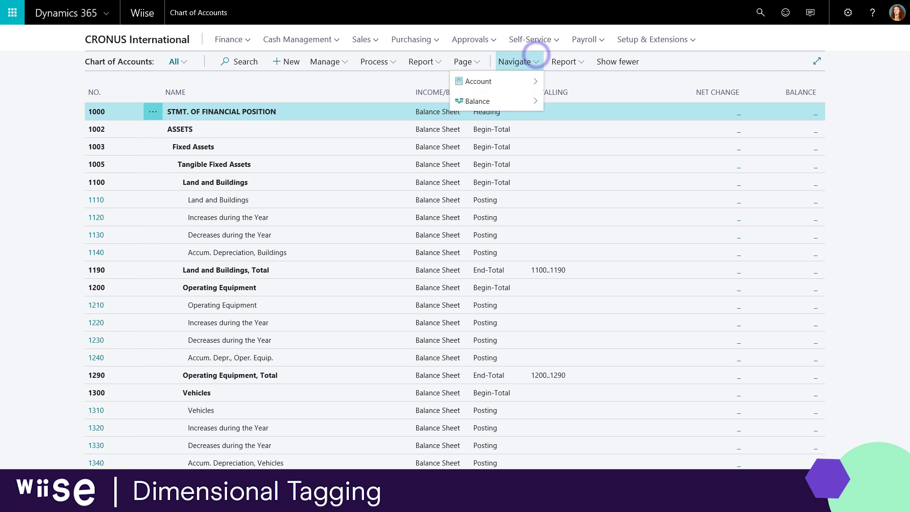
mouse_move(477, 101)
left_click(602, 140)
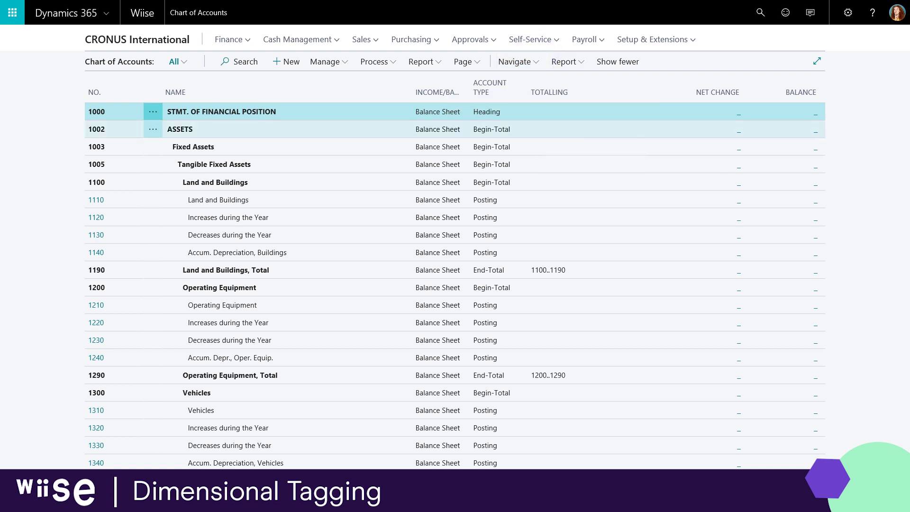
left_click(240, 214)
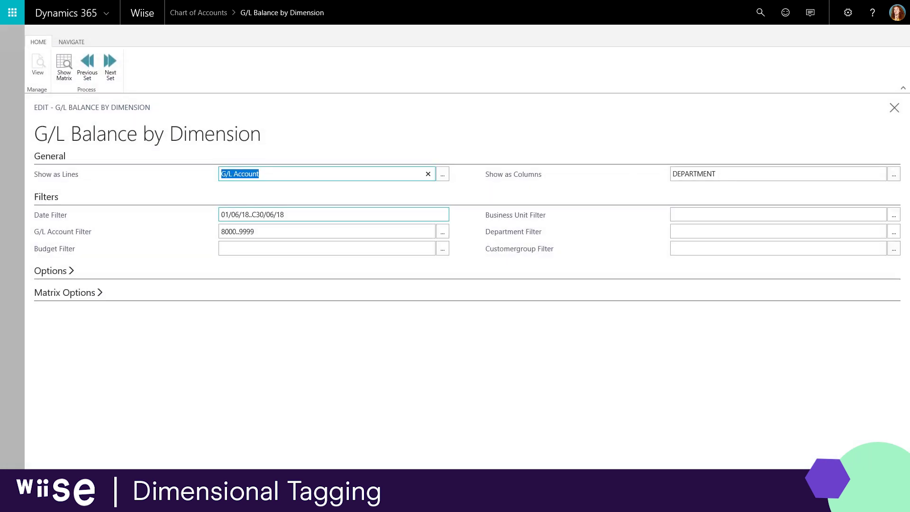
key("BackSpace")
type("4")
left_click(64, 67)
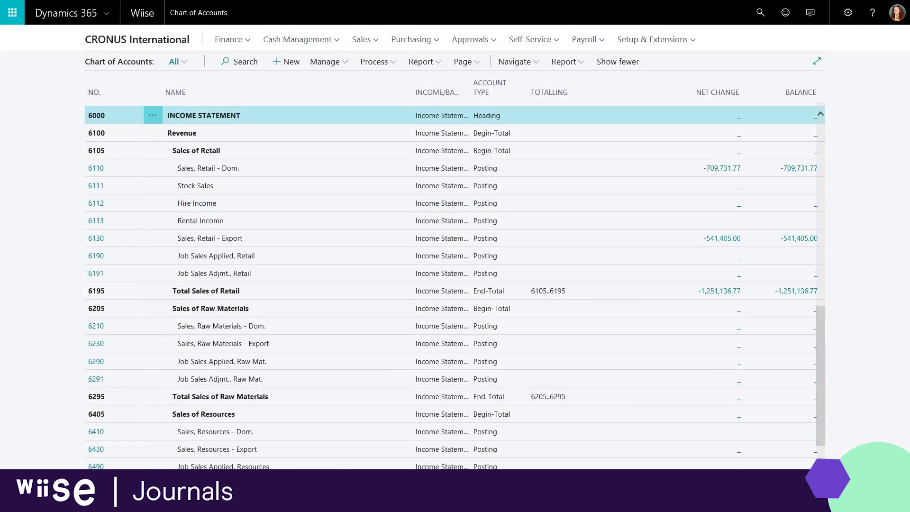
Open the Finance General Journals and display the lines of the DEFAULT journal batch.
left_click(336, 39)
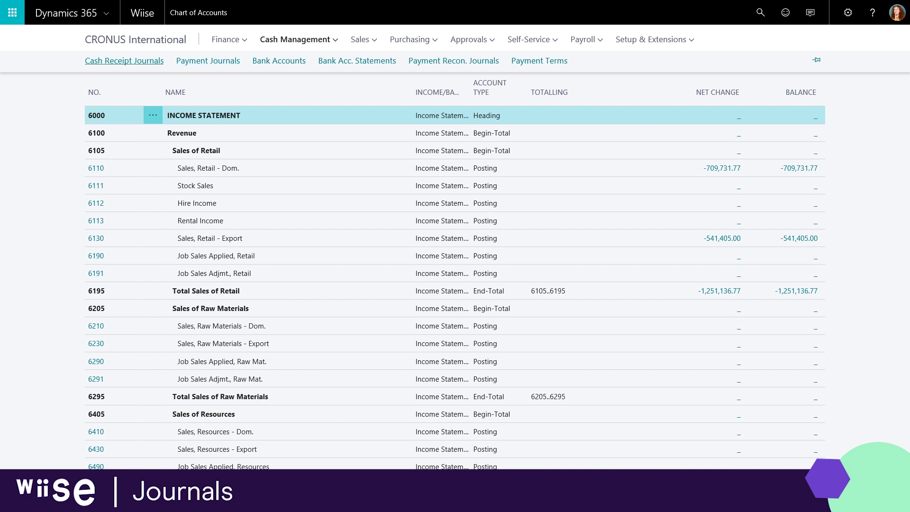
left_click(245, 39)
left_click(145, 61)
left_click(113, 125)
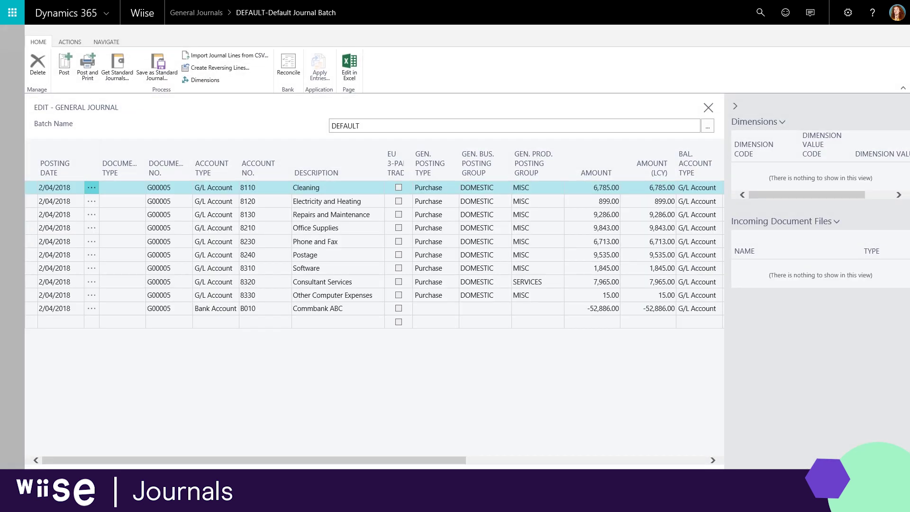
Search for "bank account rec" and open the bank account reconciliation for B010, statement 1.
left_click(760, 12)
type("bank account rec")
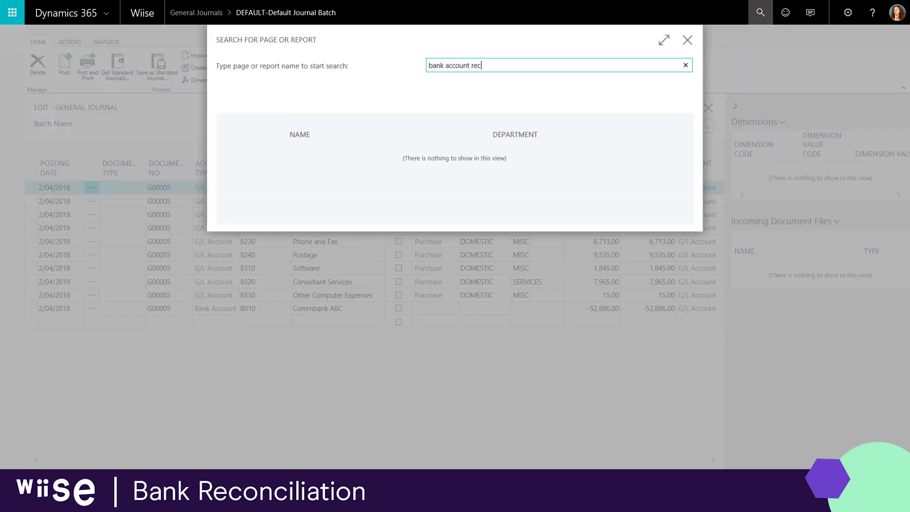
left_click(366, 175)
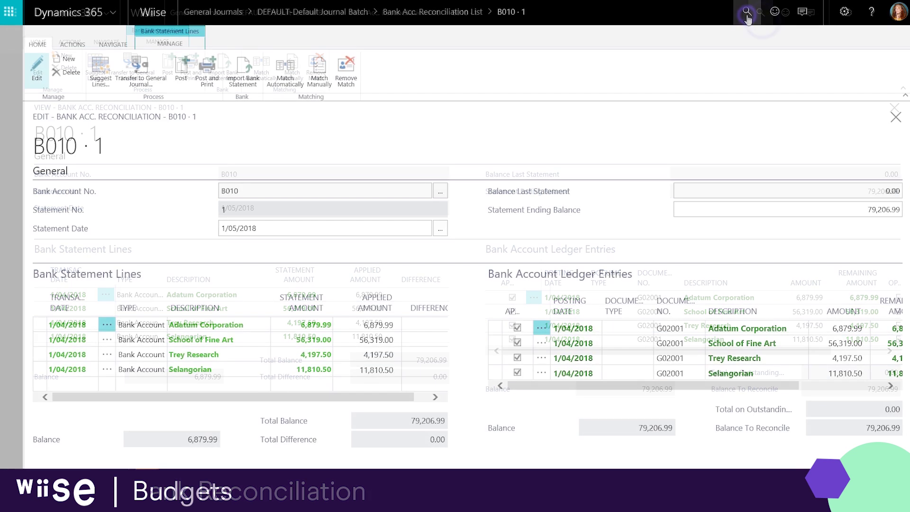
Search for "g/l budget", open the G/L Budget Names list, and open the ORIGINAL budget.
left_click(747, 13)
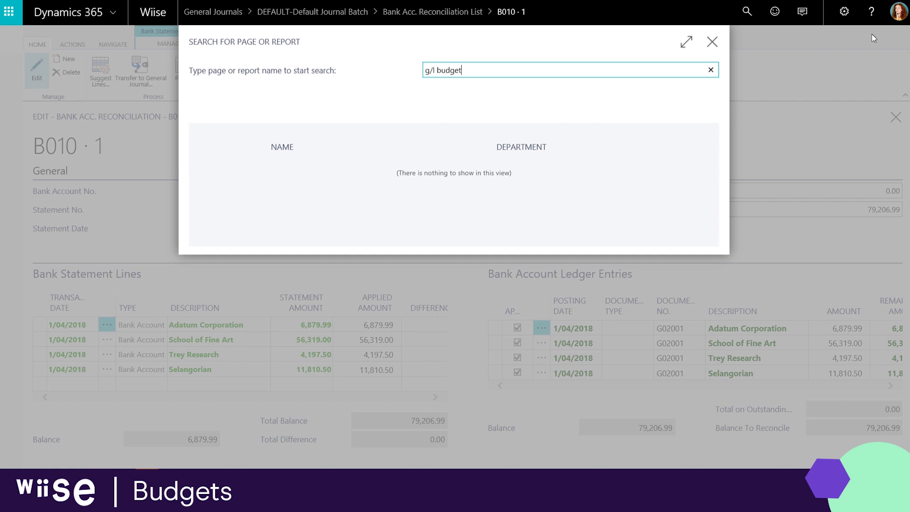
left_click(311, 173)
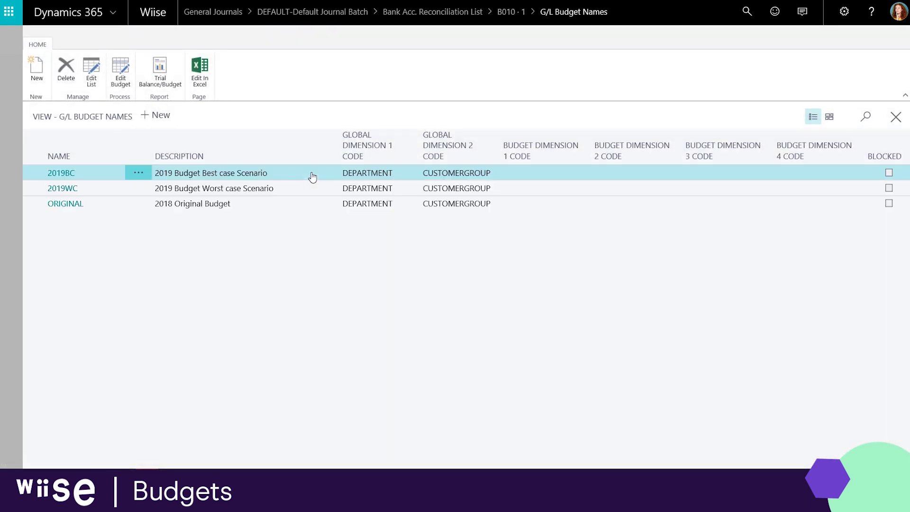
left_click(62, 208)
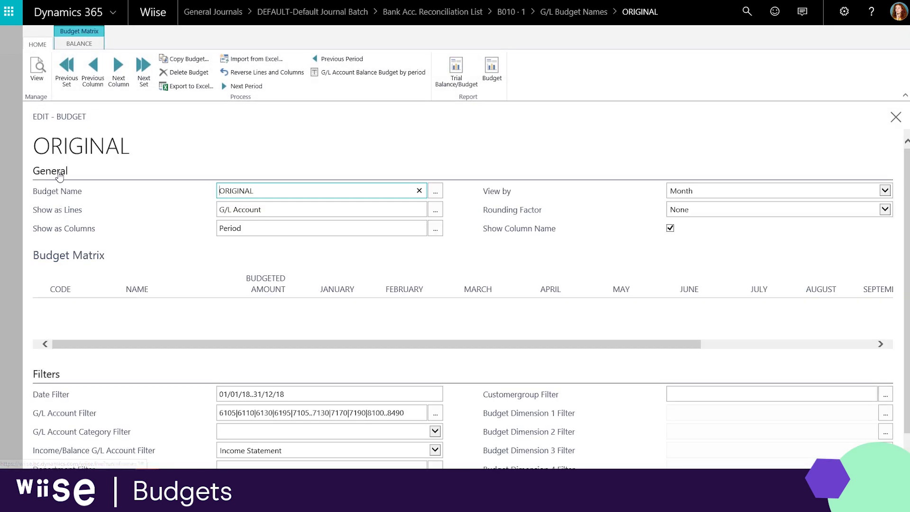
Set the ORIGINAL budget to be viewed by Month and collapse the General and Filters sections around the matrix.
left_click(730, 190)
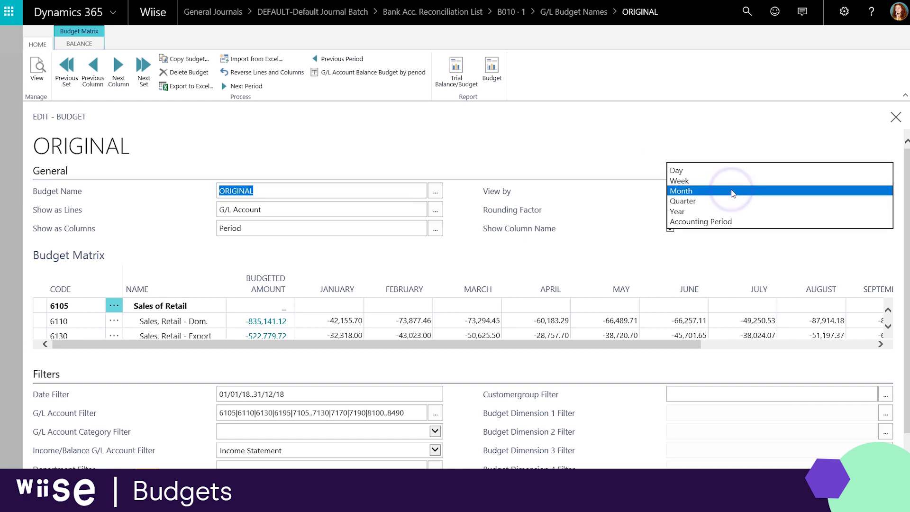
left_click(731, 191)
left_click(56, 171)
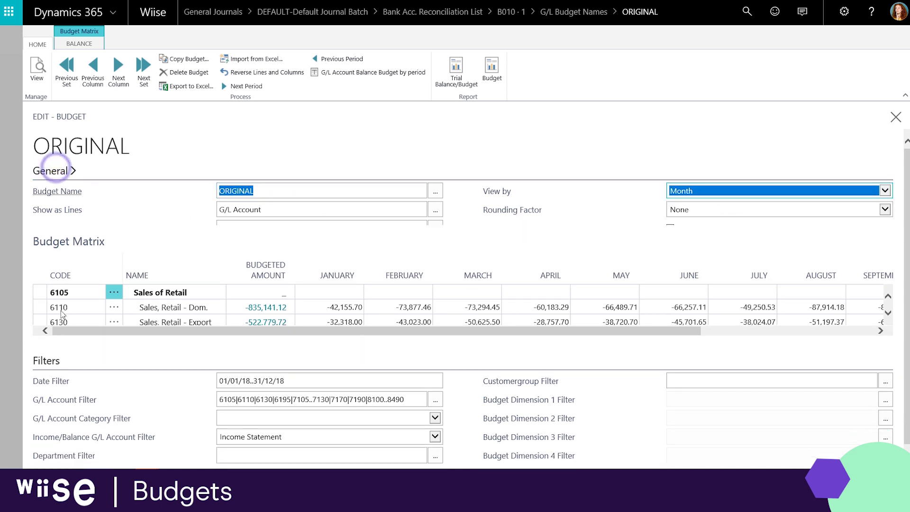
left_click(52, 365)
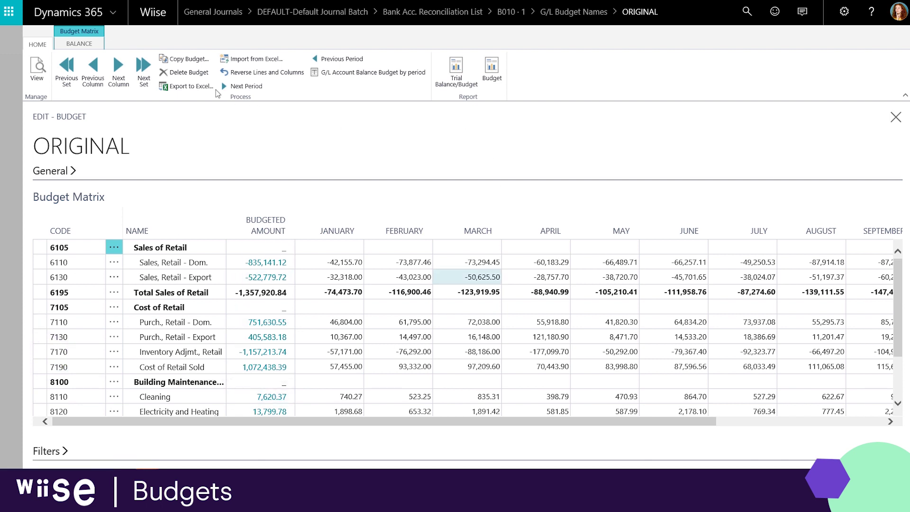
Review the budget's Excel export options and the Copy G/L Budget source choices, cancelling both without running them.
left_click(202, 87)
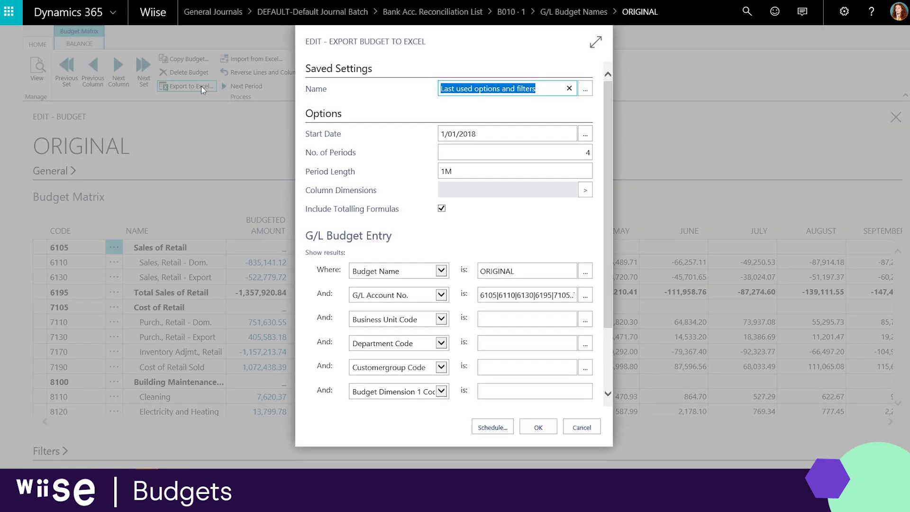
left_click(590, 427)
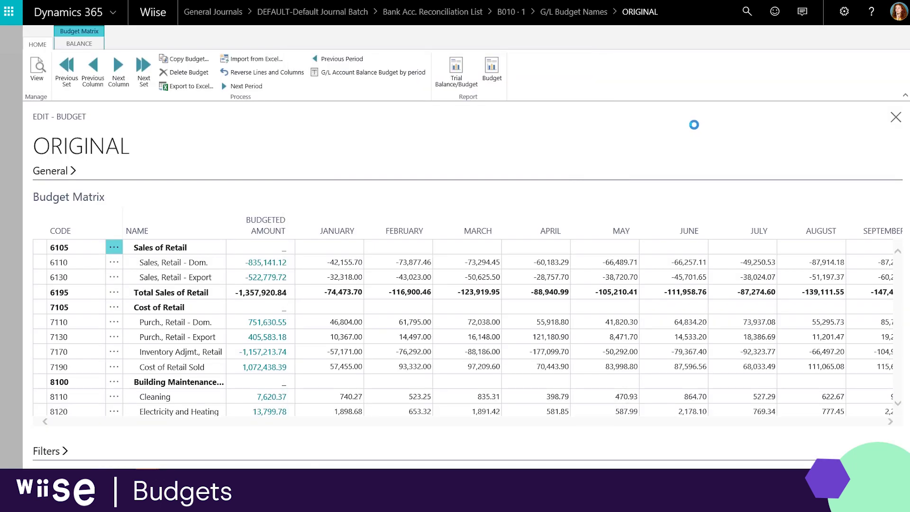
left_click(205, 60)
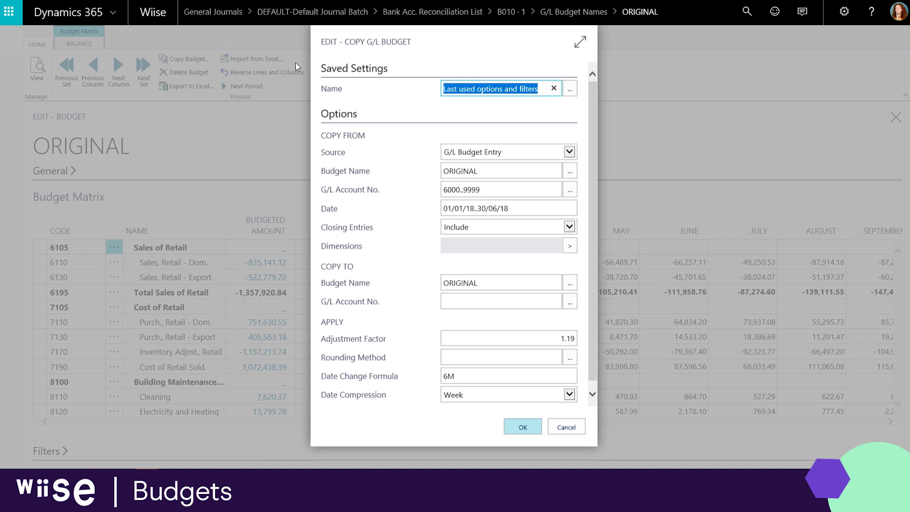
left_click(485, 153)
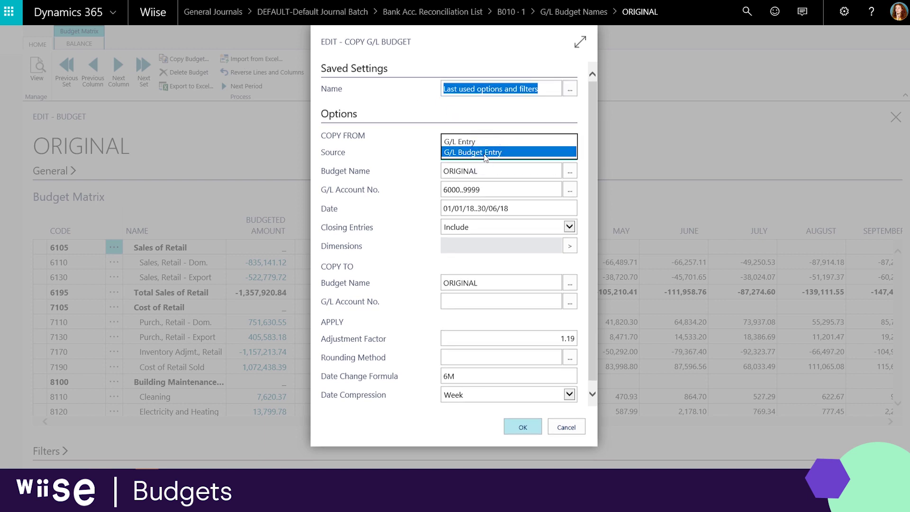
left_click(485, 153)
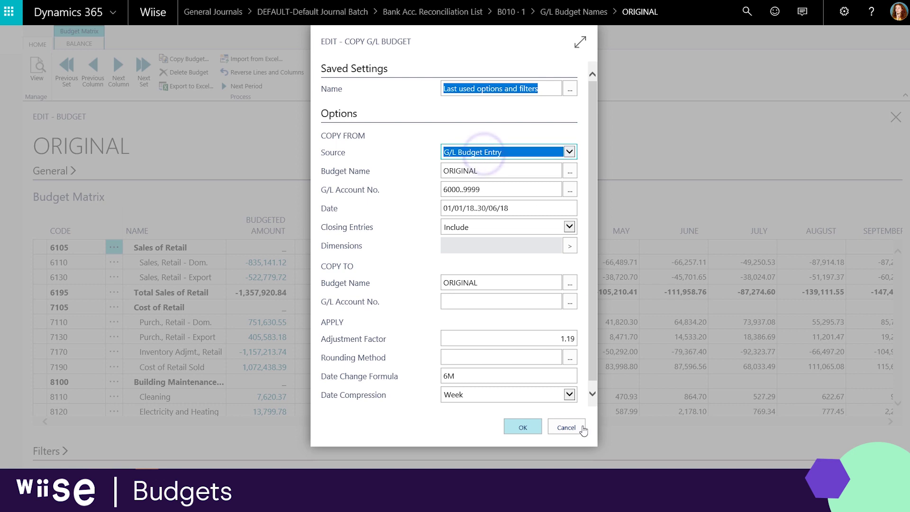
left_click(566, 427)
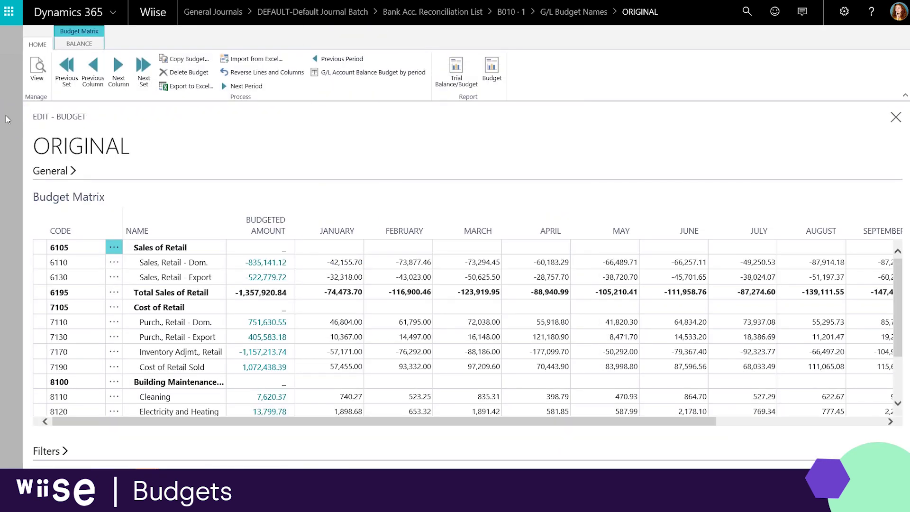
Close the budget and the budget names list, search for "cash flow", and open Cash Flow Forecasts.
key("Escape")
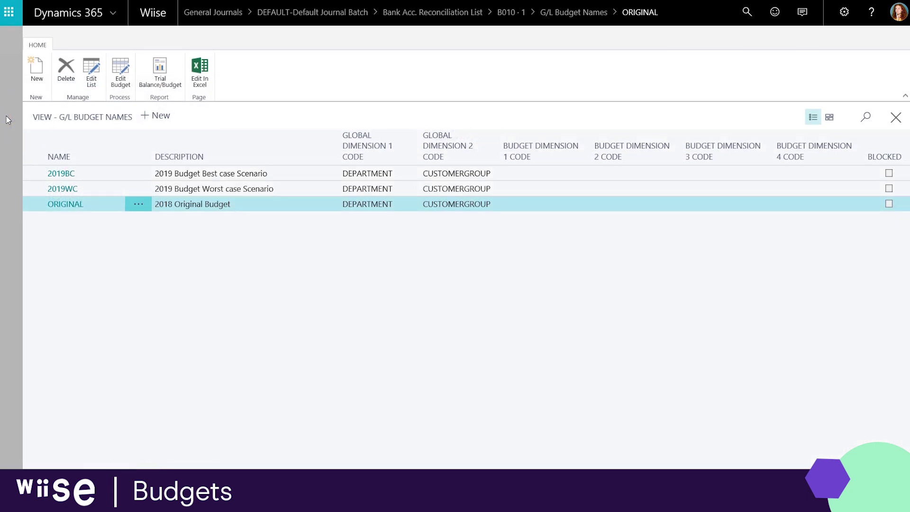
key("Escape")
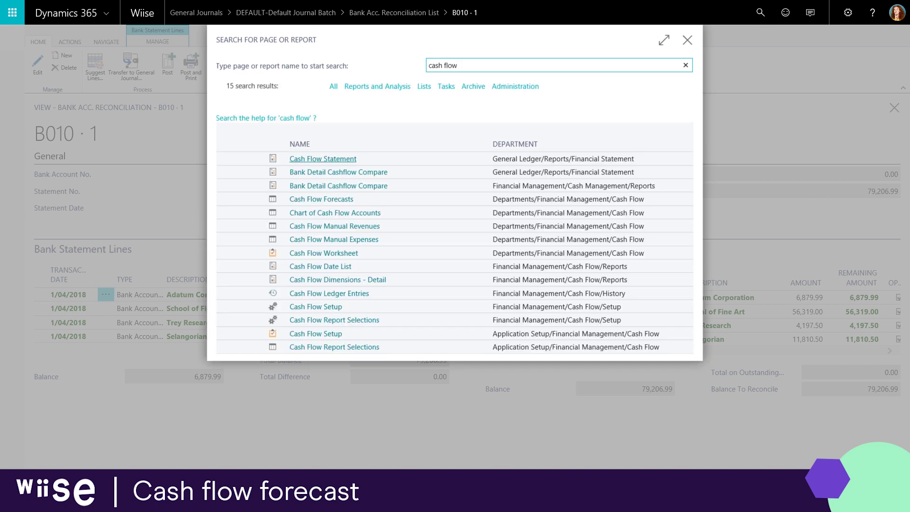
left_click(315, 200)
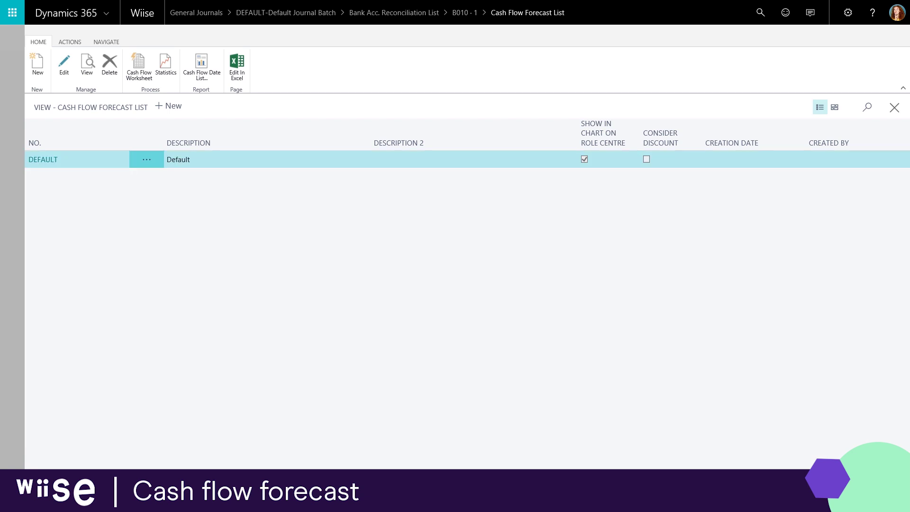
Open the Cash Flow Worksheet, fill it with suggested worksheet lines, and check the first PAYABLES forecast warnings.
left_click(140, 76)
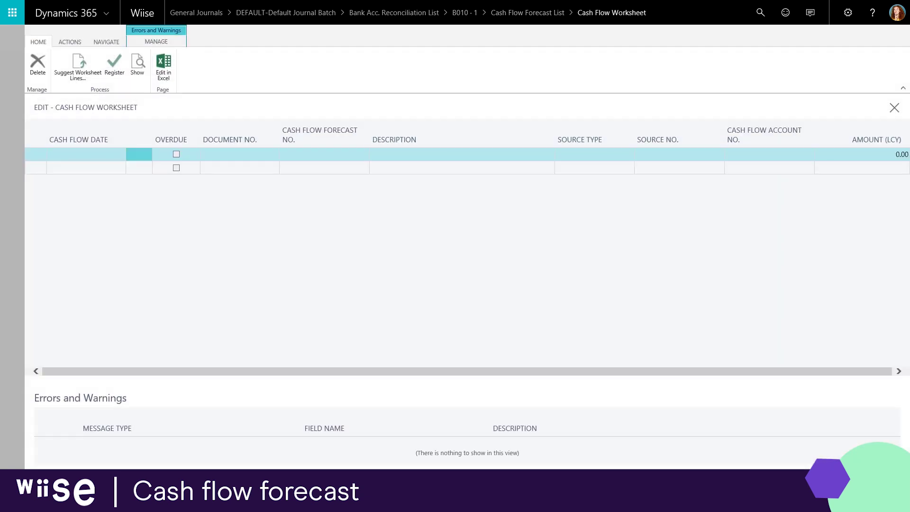
left_click(79, 71)
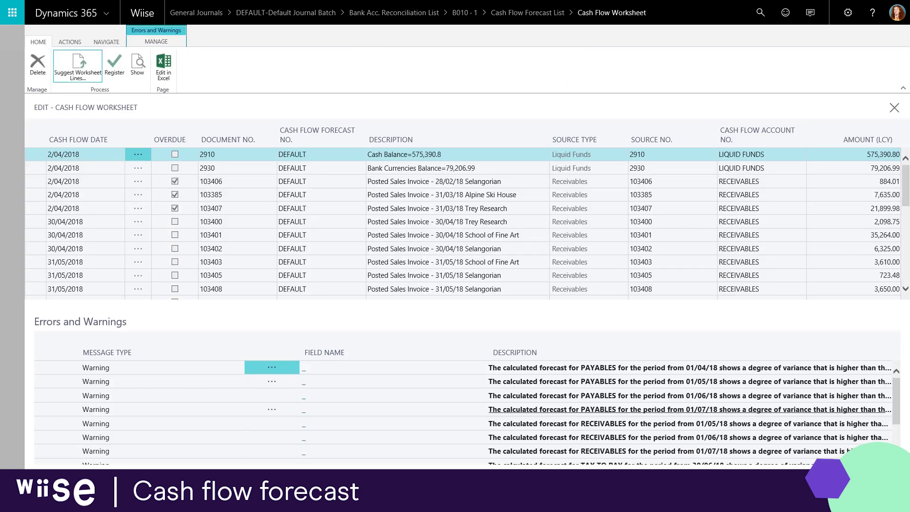
left_click(101, 374)
left_click(96, 381)
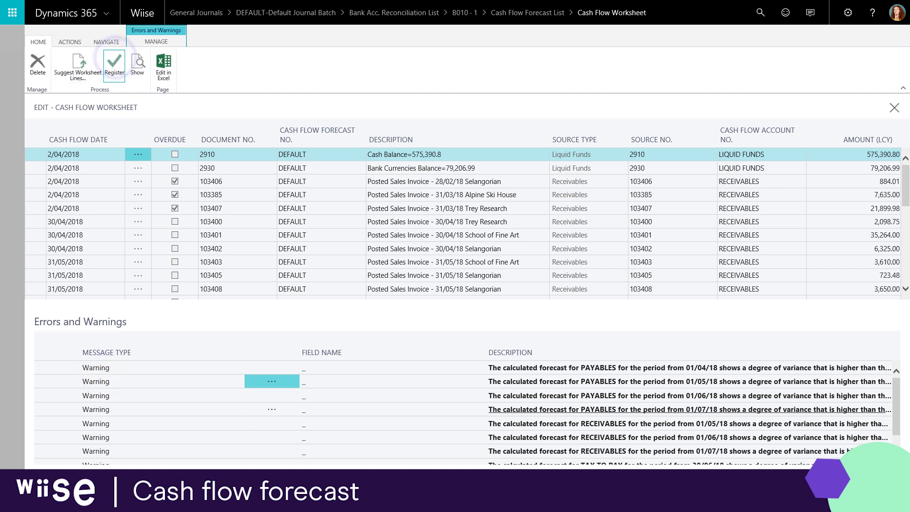
Register the suggested cash flow worksheet lines and close the Cash Flow Worksheet.
key("F9")
left_click(519, 287)
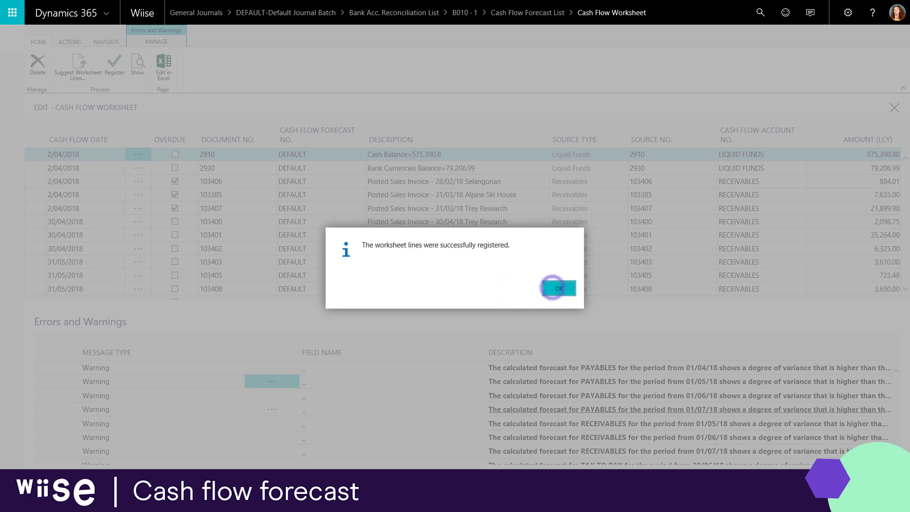
key("Return")
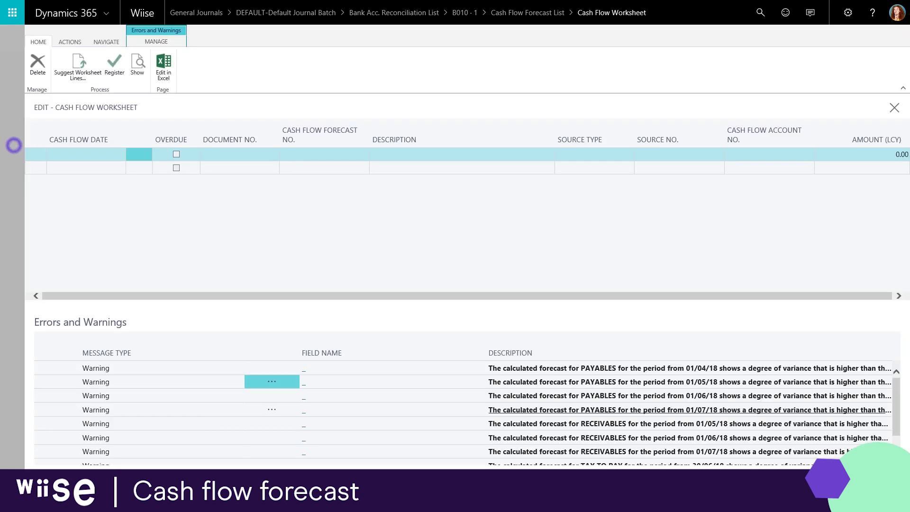
key("Escape")
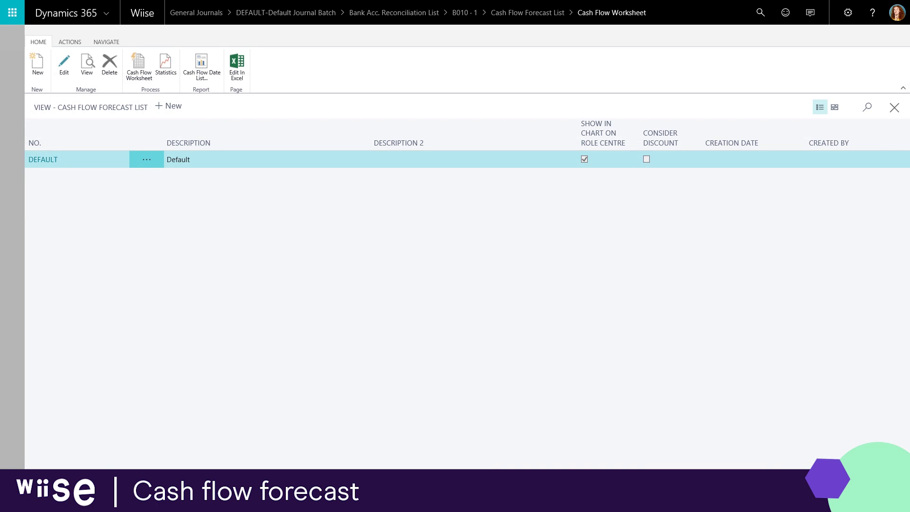
Review the DEFAULT cash flow forecast's statistics, close them, and open its CF Availability by Periods.
left_click(165, 63)
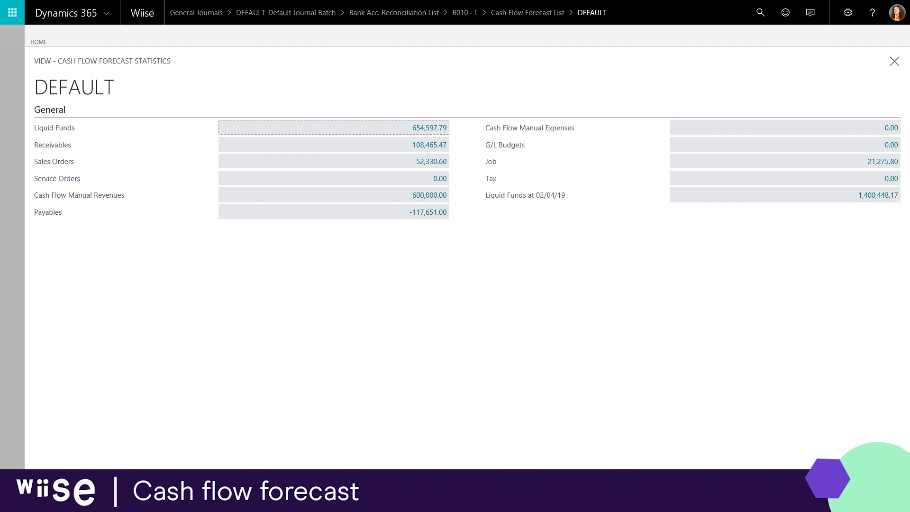
left_click(17, 66)
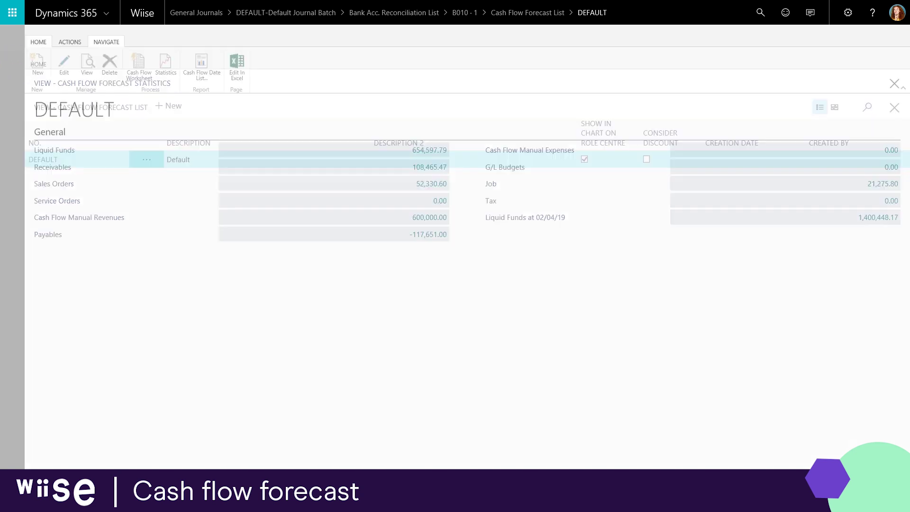
left_click(107, 40)
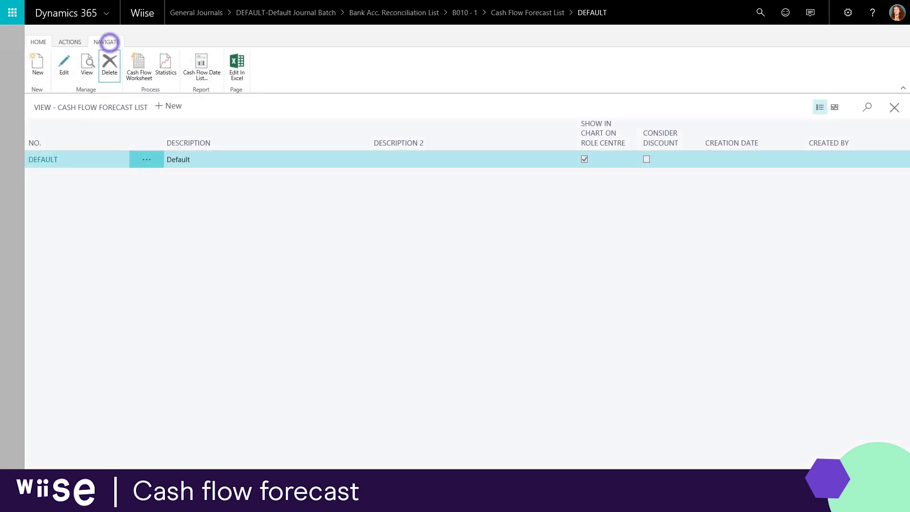
left_click(102, 77)
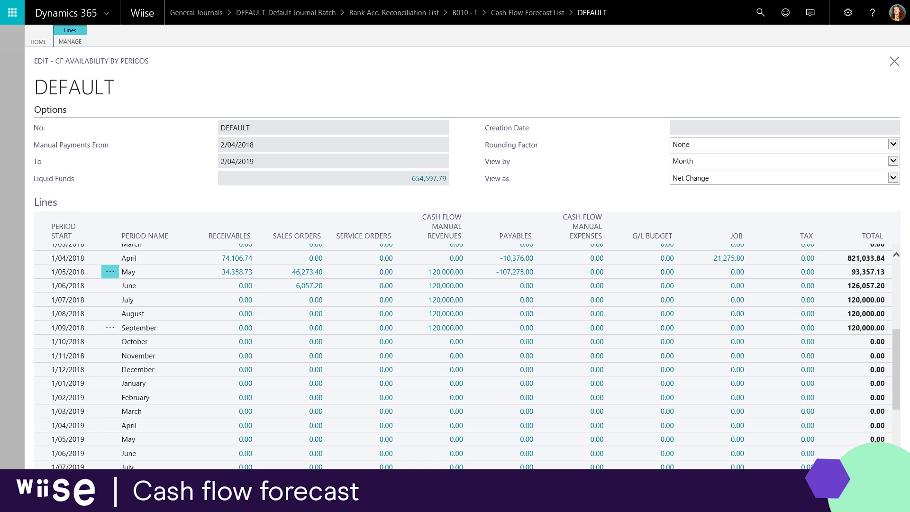
Close the availability page and the forecast list, search for "currenc", and open the Currencies page of the Finance department.
left_click(3, 254)
left_click(3, 253)
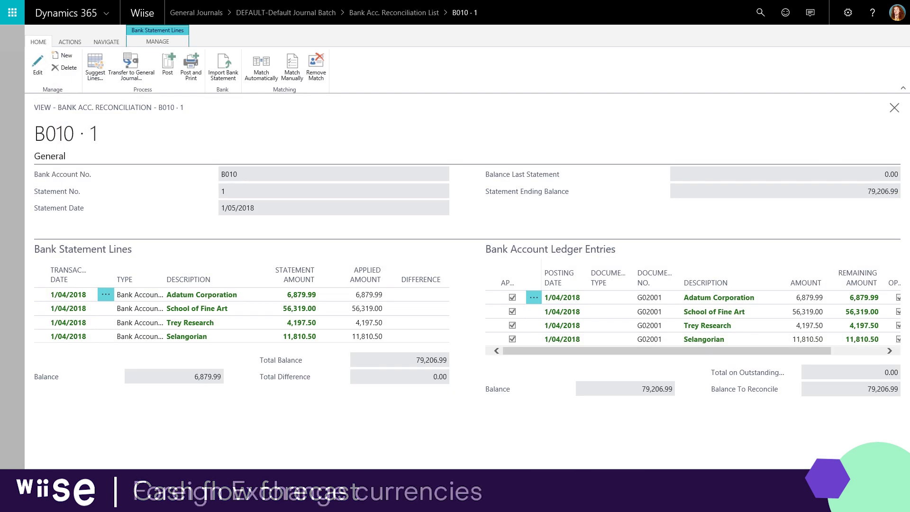
left_click(760, 13)
type("currenc")
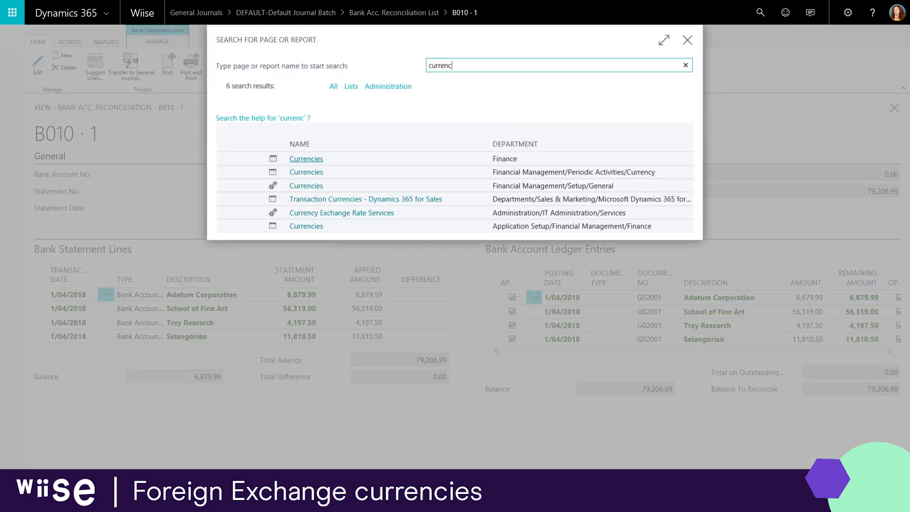
left_click(306, 159)
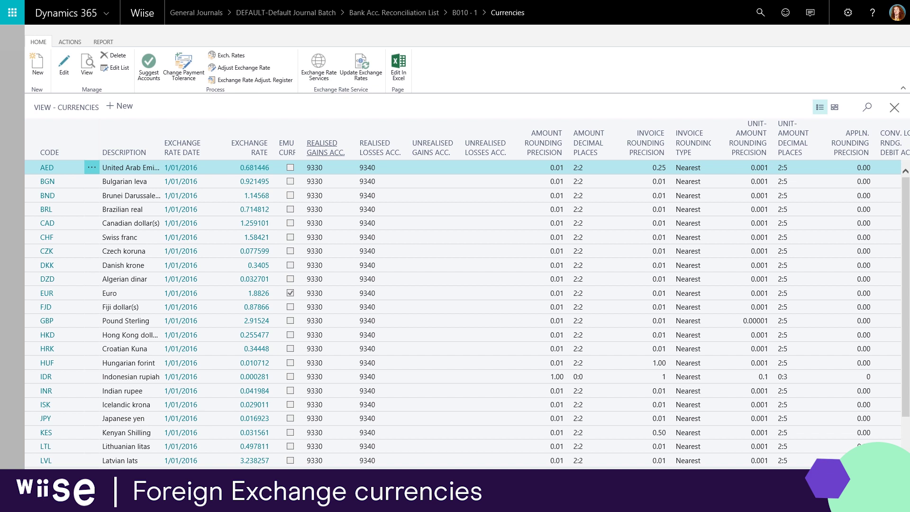
Check the exchange rate services offered for the currencies and search for "bank account" to open the Bank Account List.
left_click(328, 78)
left_click(760, 12)
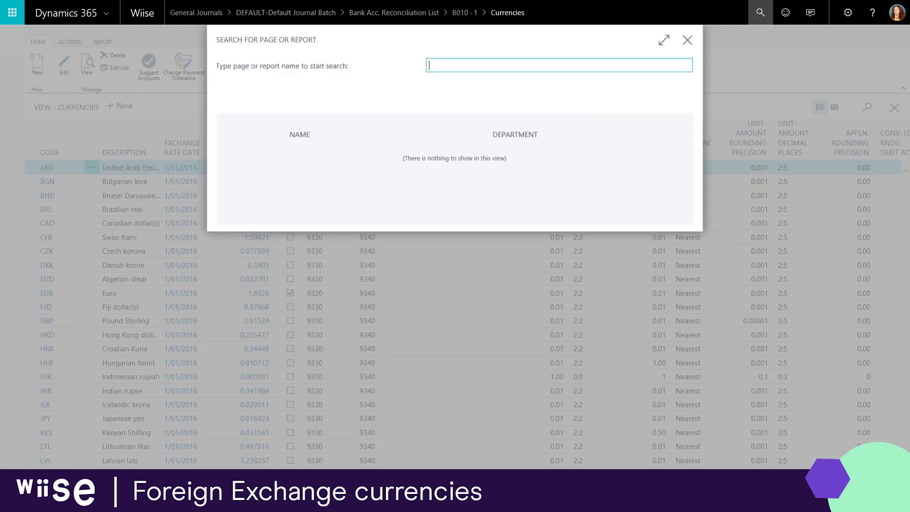
type("bank account")
left_click(322, 160)
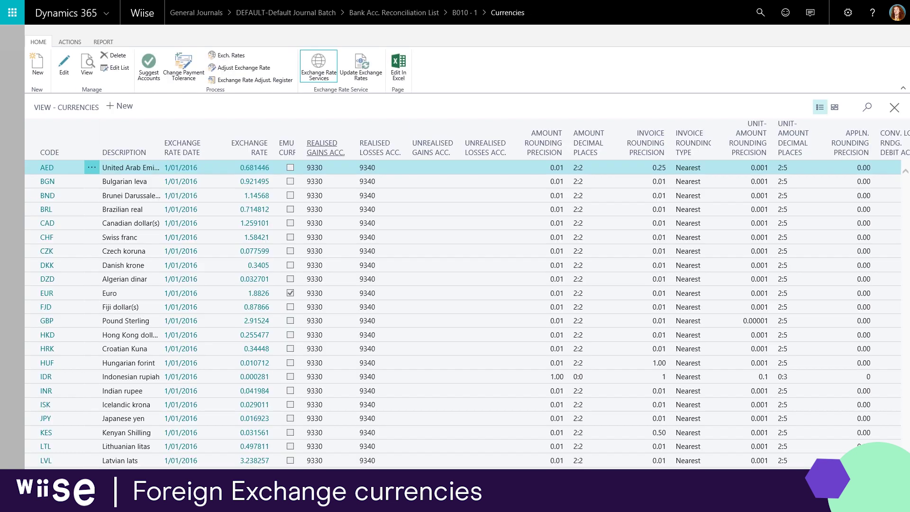
left_click(325, 65)
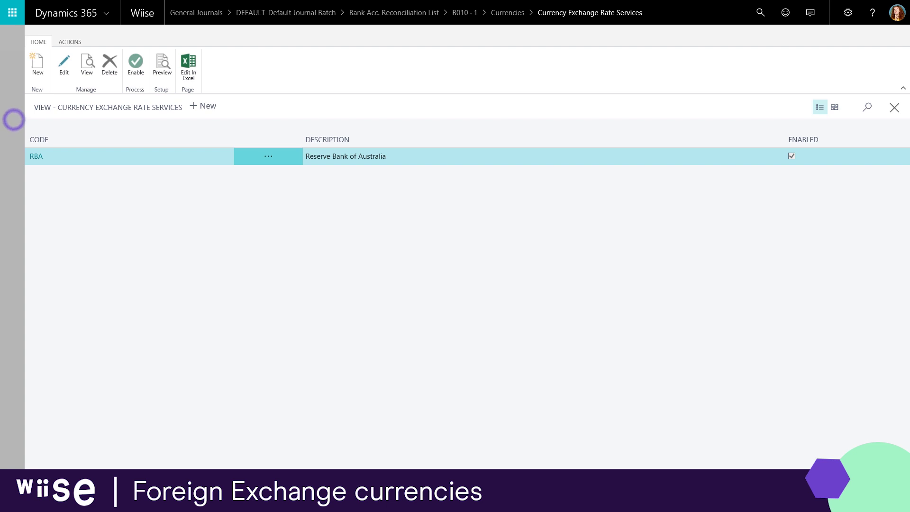
left_click(14, 119)
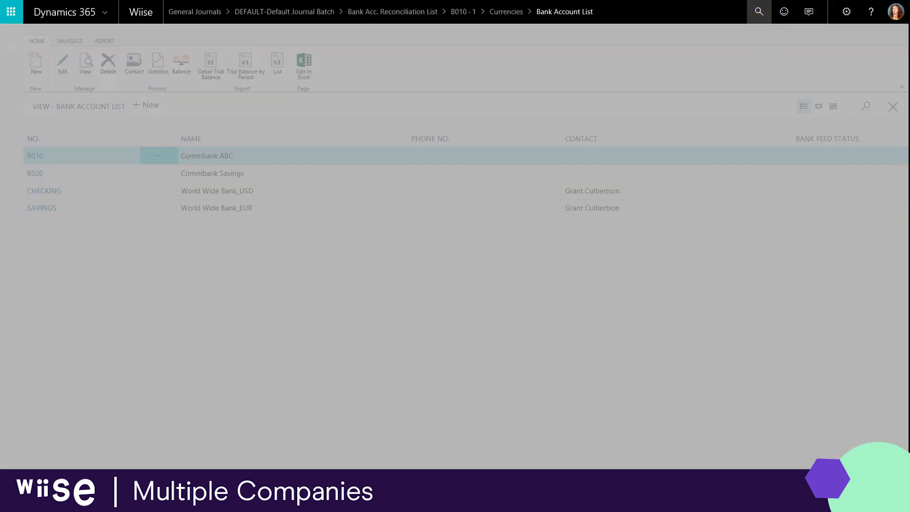
Search for "compan", open the Companies list to review the companies, and close it.
type("compan")
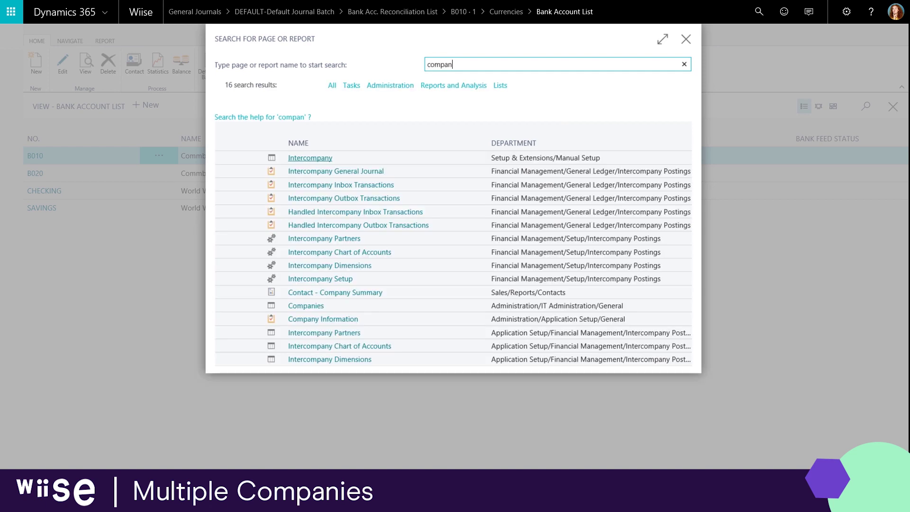
left_click(306, 306)
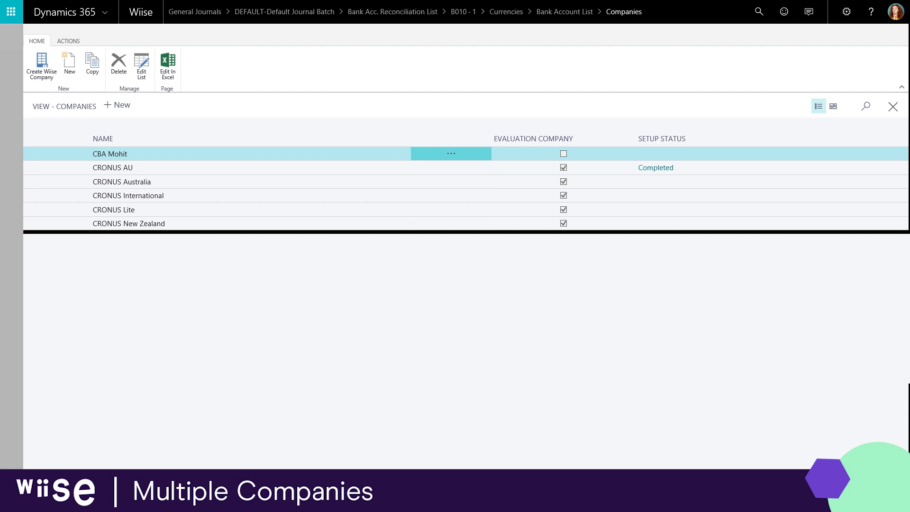
key("Escape")
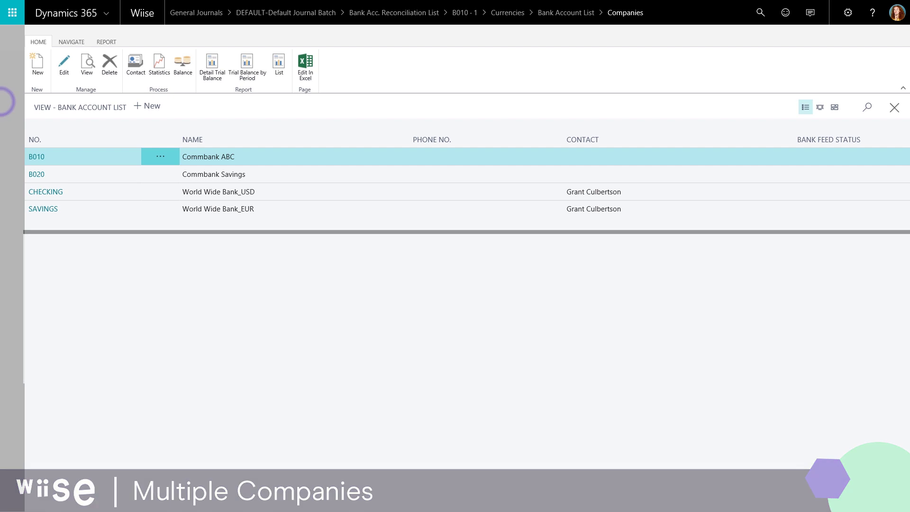
Close the bank account, currency, reconciliation, and general journal pages to return to the CRONUS International home page.
key("Escape")
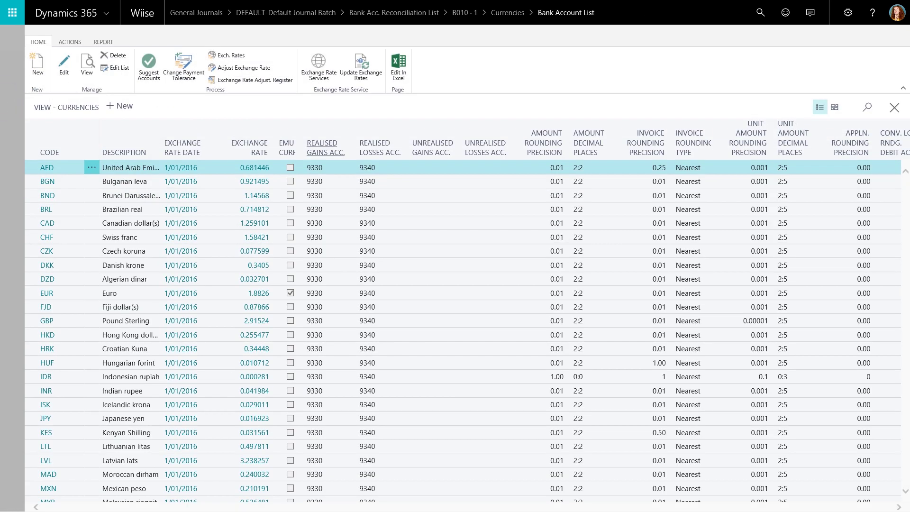
key("Escape")
key("Escape")
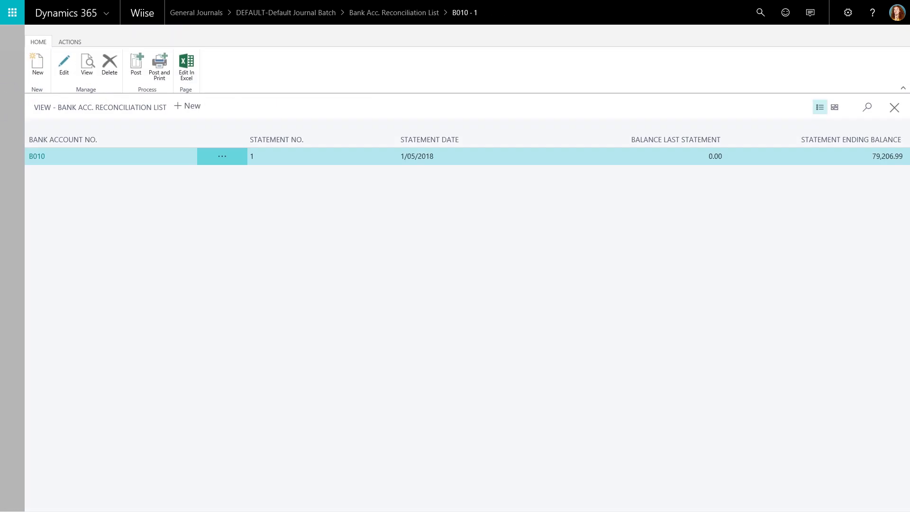
key("Escape")
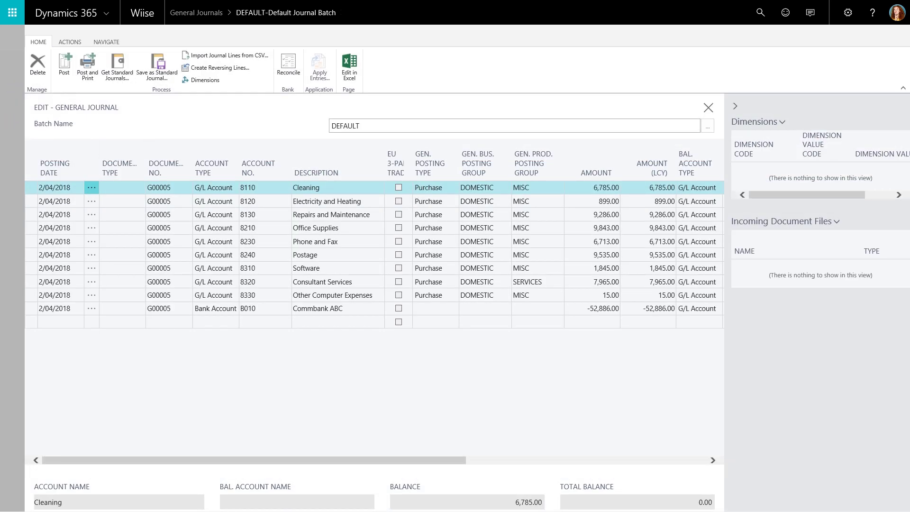
key("Escape")
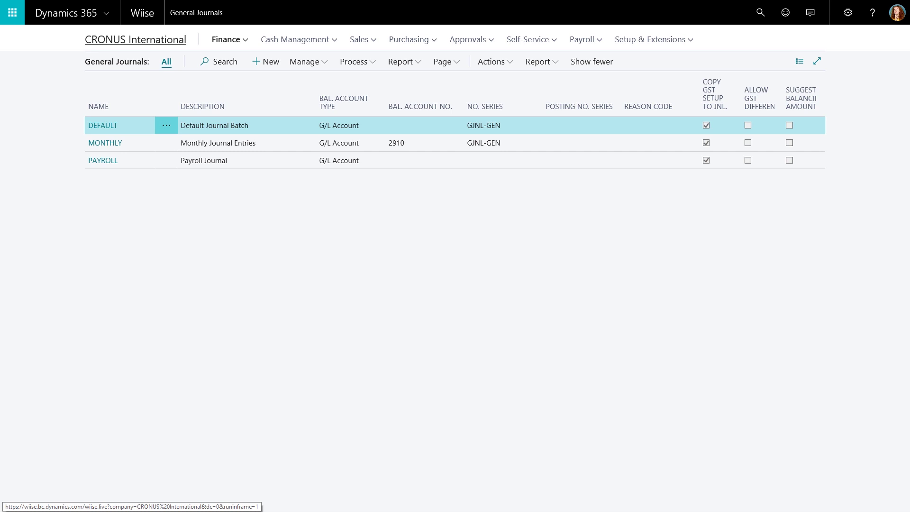
key("Escape")
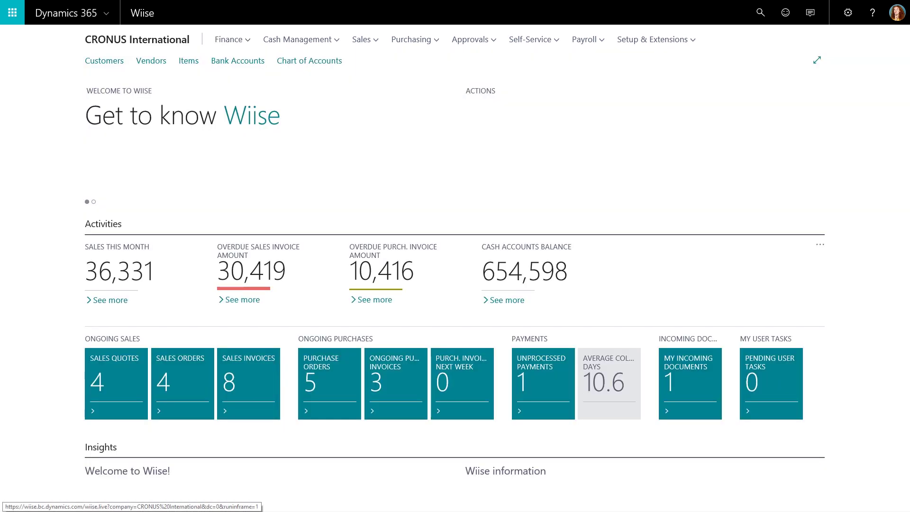